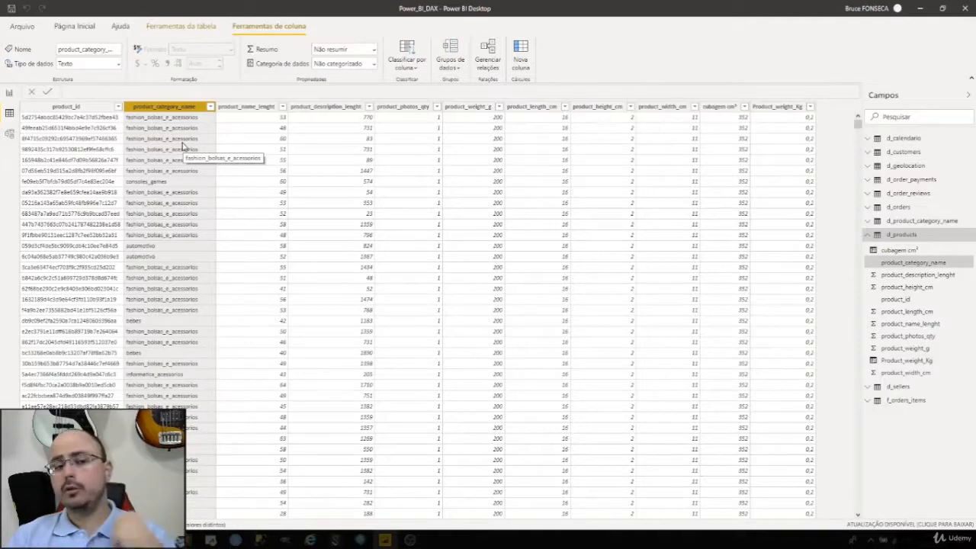
Inspect the model relationship between d_products and d_product_category_name and the column that joins them
{"action": "left_click", "coordinate": [10, 135]}
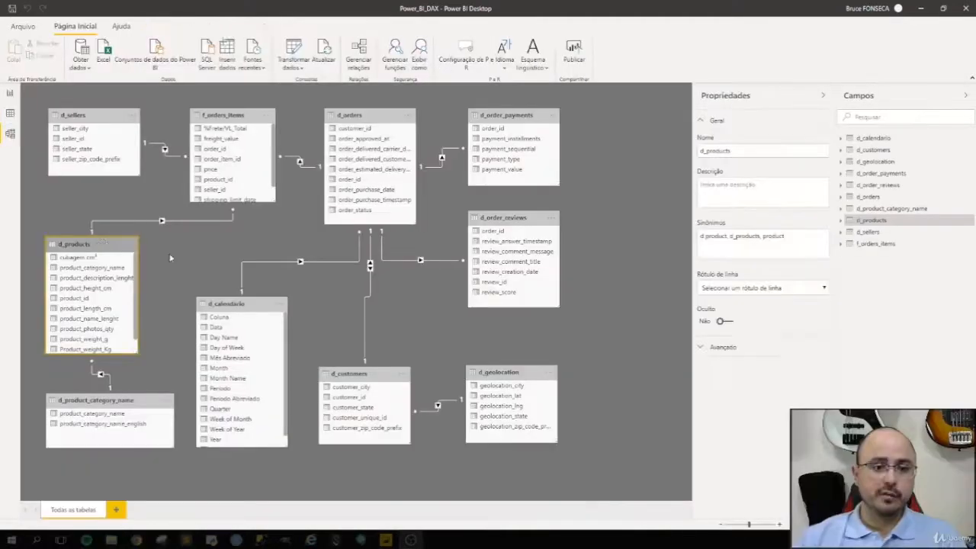
{"action": "left_click", "coordinate": [119, 404]}
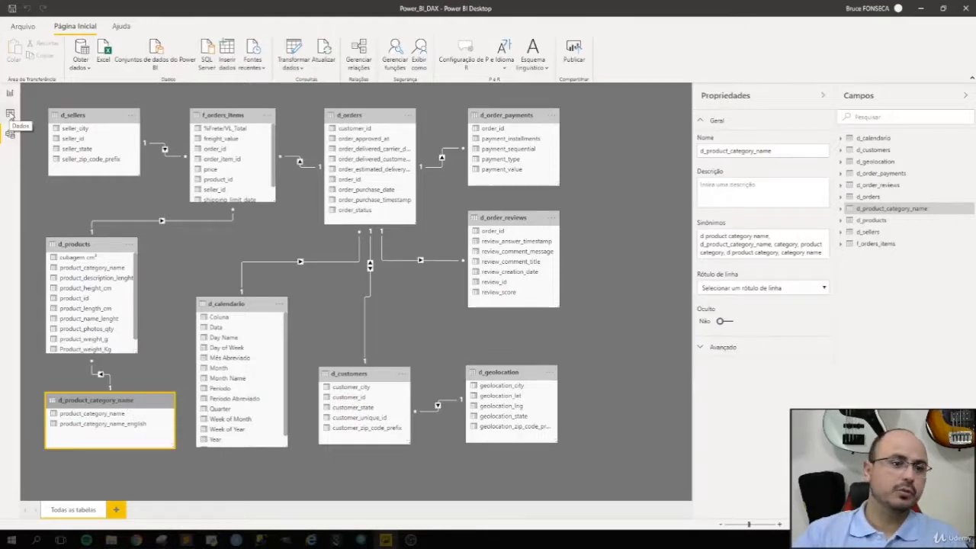
{"action": "mouse_move", "coordinate": [95, 376]}
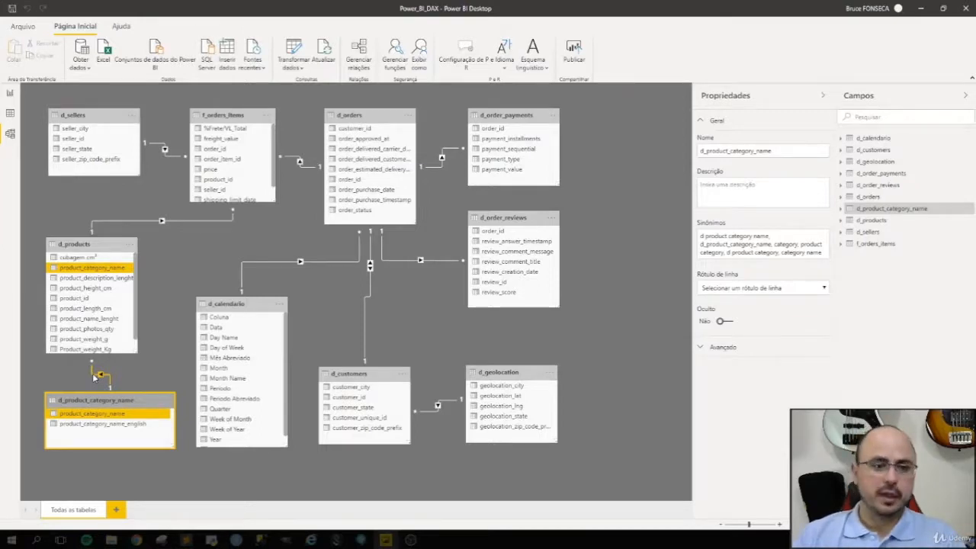
View the data of the d_product_category_name table and examine its product_category_name column beside the English names
{"action": "left_click", "coordinate": [10, 115]}
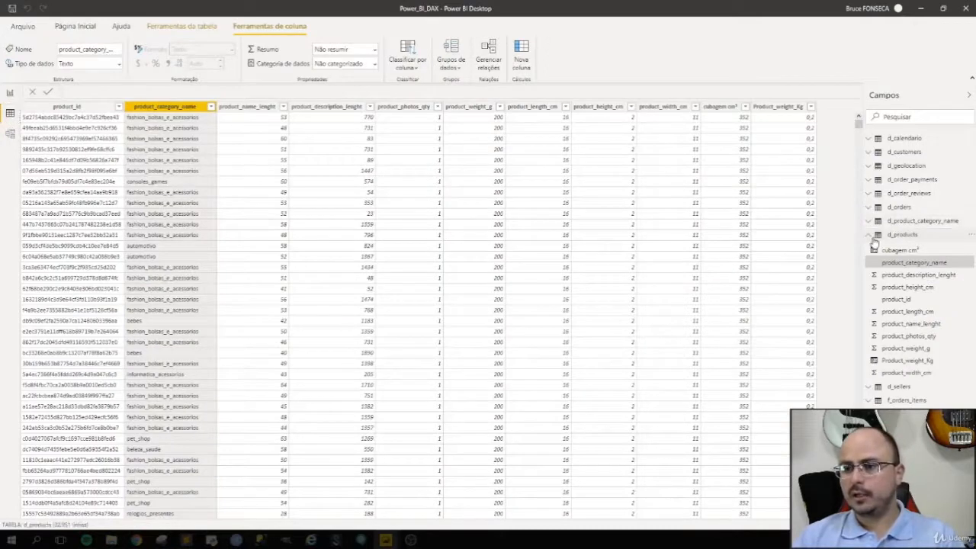
{"action": "left_click", "coordinate": [875, 236]}
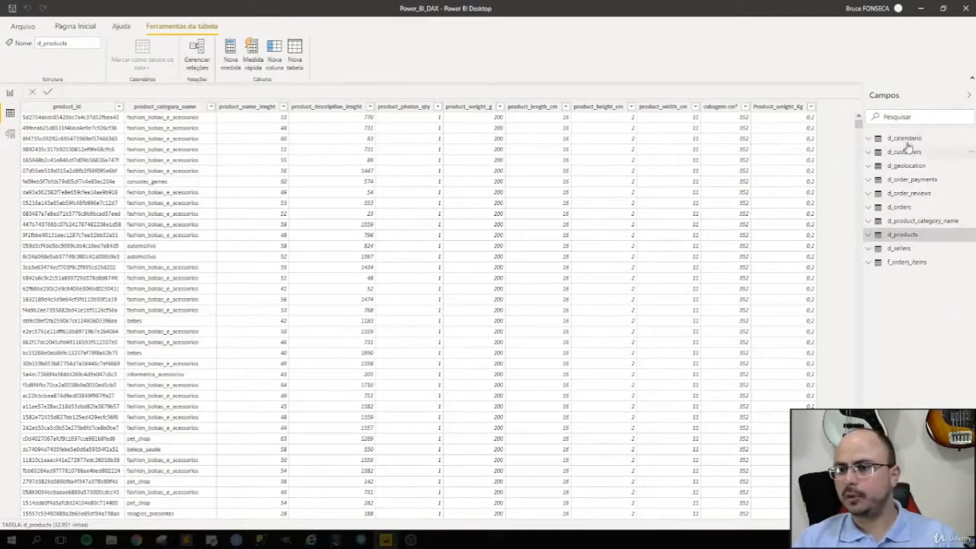
{"action": "left_click", "coordinate": [922, 223]}
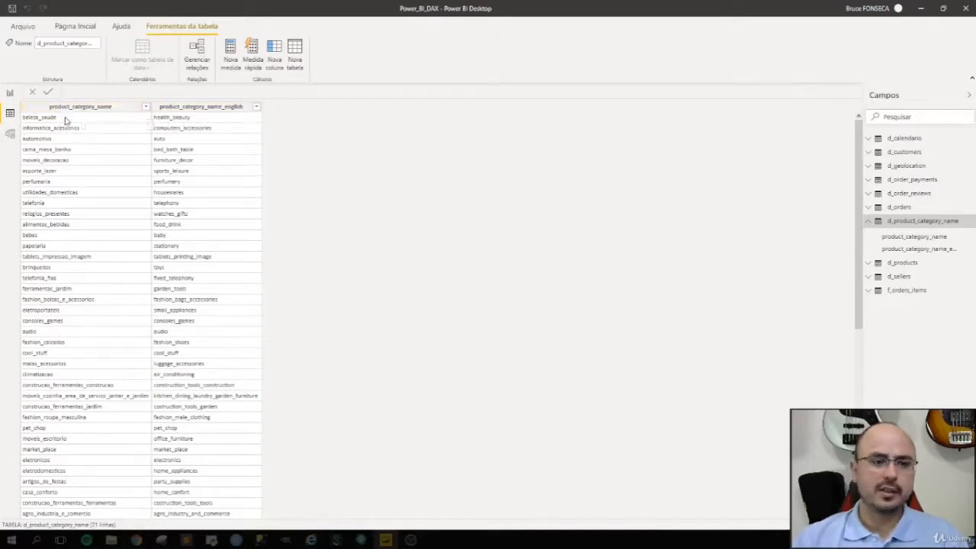
{"action": "left_click", "coordinate": [69, 123]}
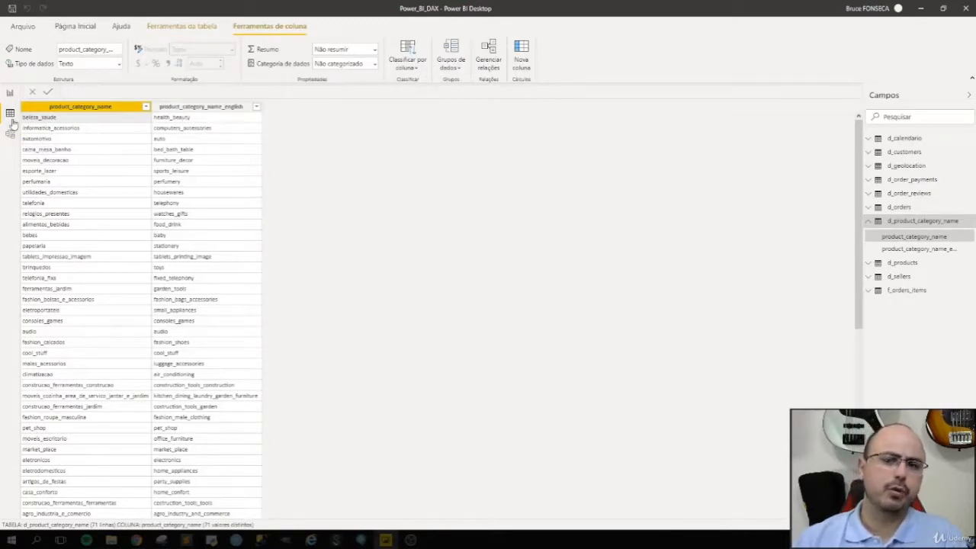
{"action": "left_click", "coordinate": [890, 223]}
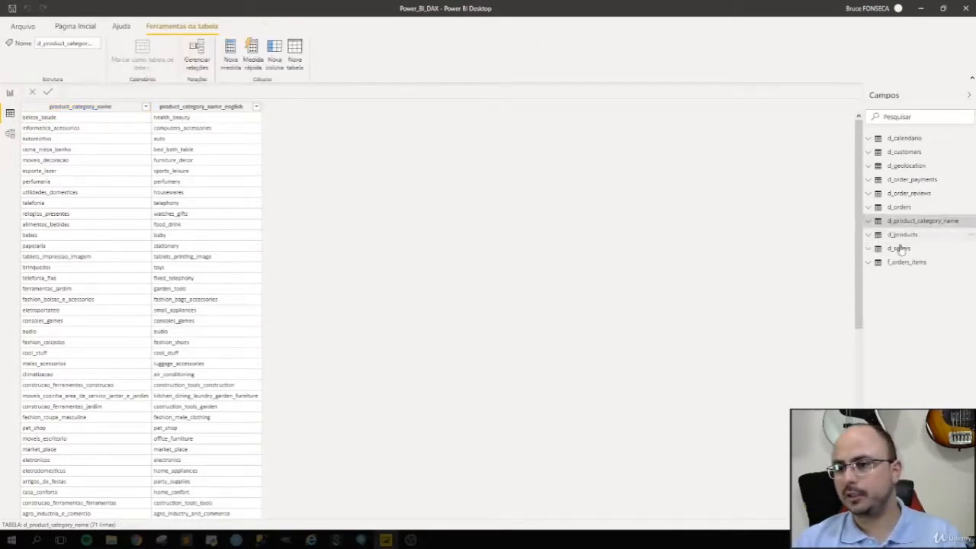
Add a new calculated column to the d_products table and name it product_category_name_EN
{"action": "left_click", "coordinate": [900, 234]}
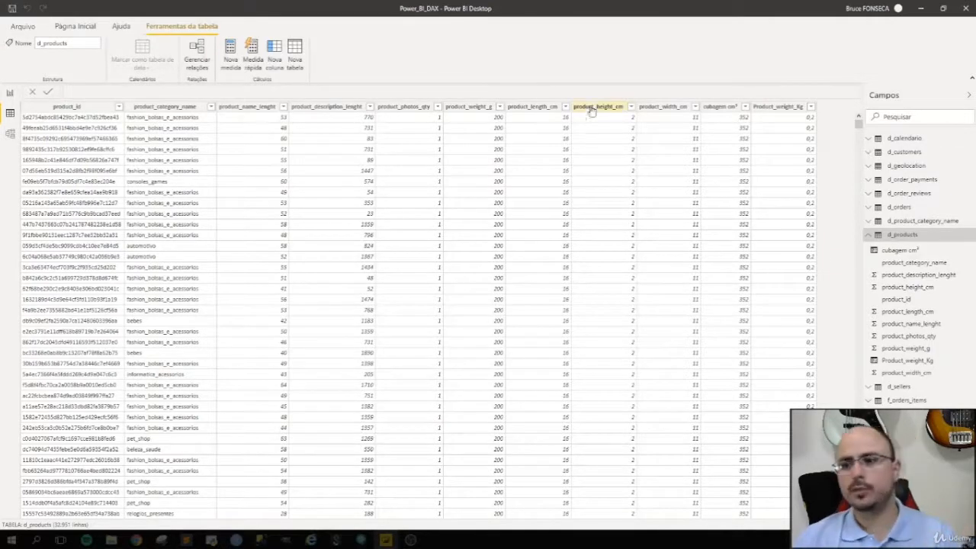
{"action": "right_click", "coordinate": [906, 241]}
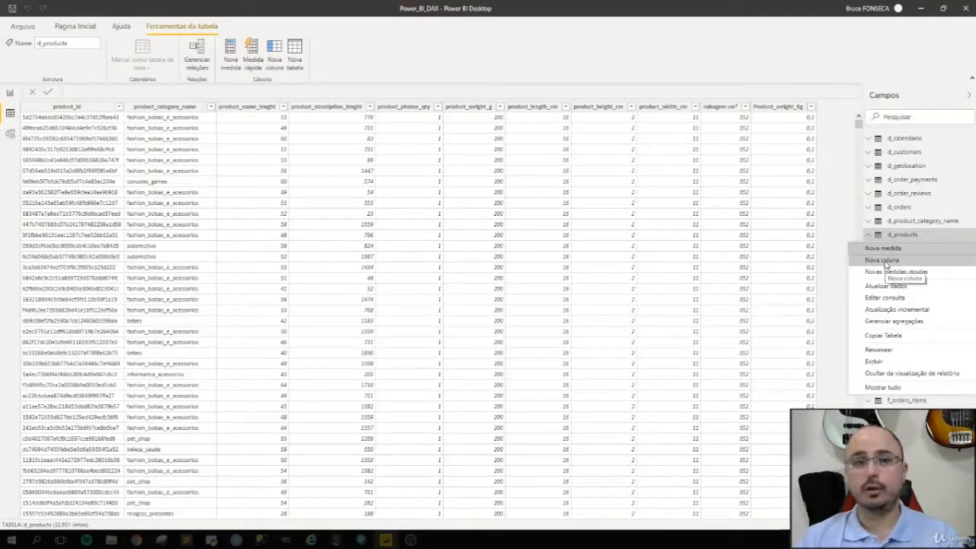
{"action": "left_click", "coordinate": [884, 262]}
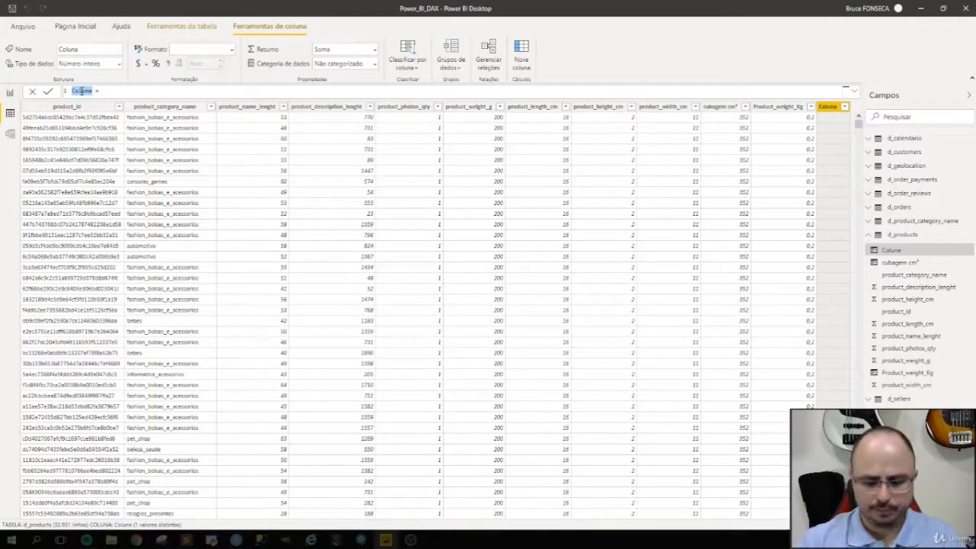
{"action": "type", "text": "P"}
{"action": "type", "text": "rodu"}
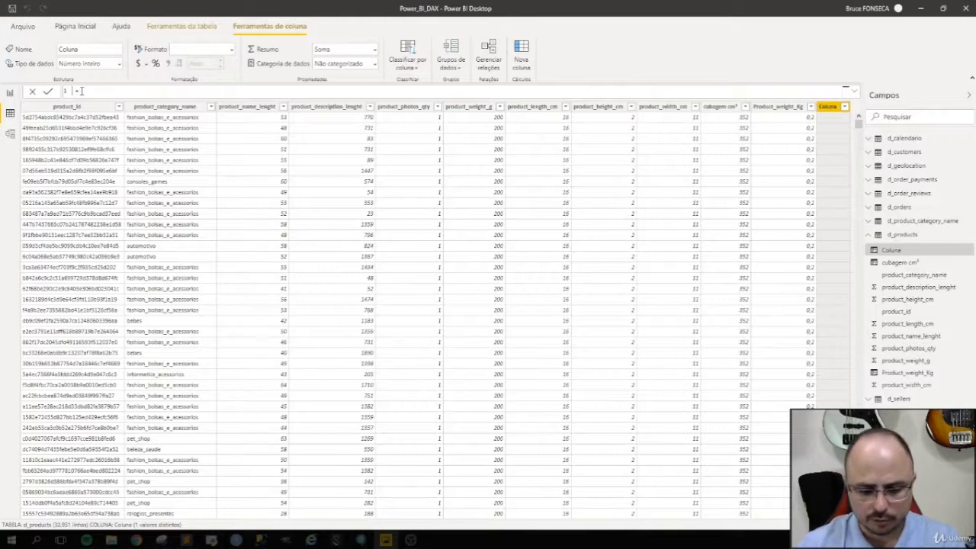
{"action": "type", "text": "ct_ "}
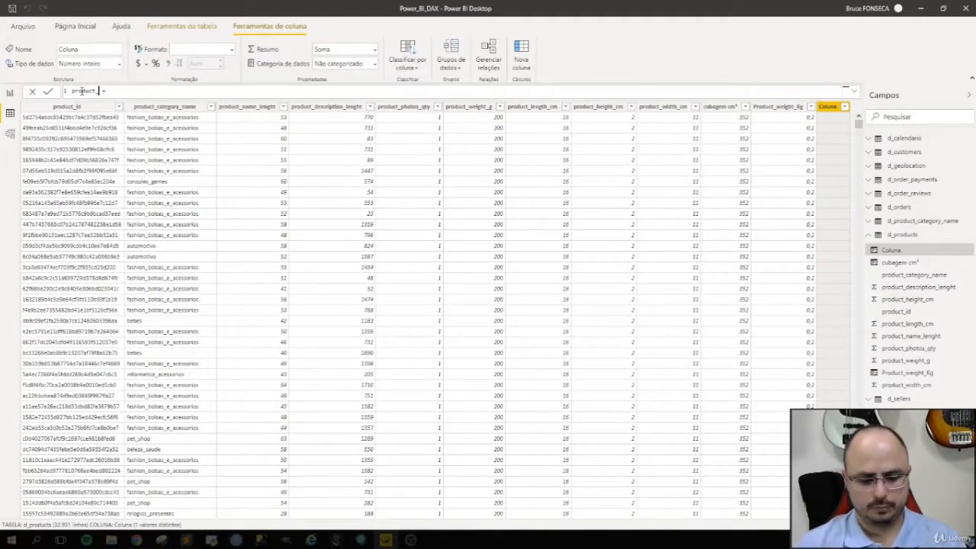
{"action": "type", "text": "categor"}
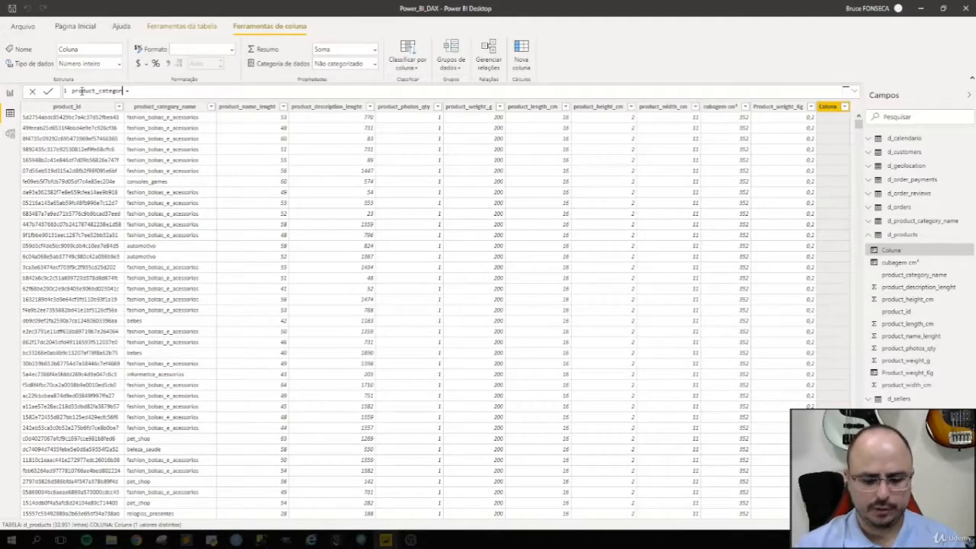
{"action": "type", "text": "y_"}
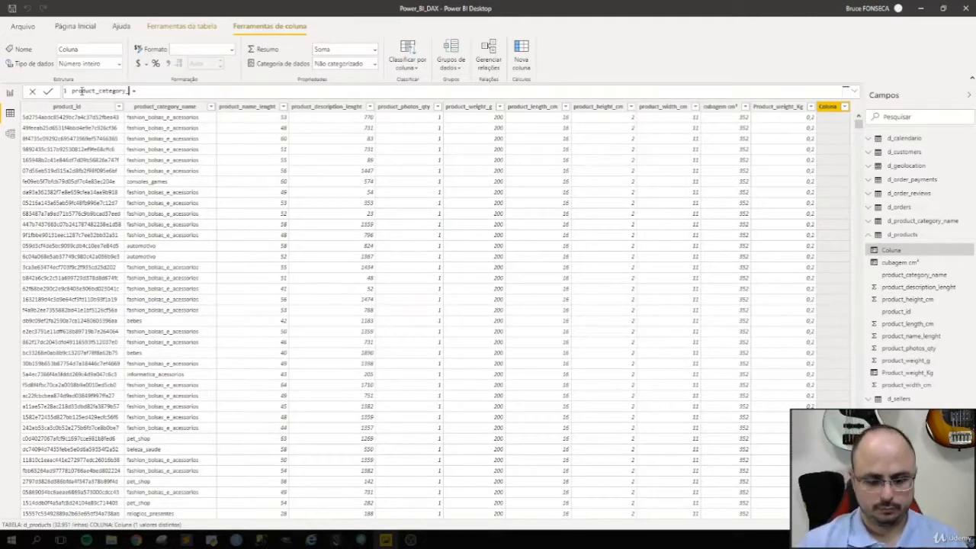
{"action": "type", "text": "na"}
{"action": "type", "text": "me_l"}
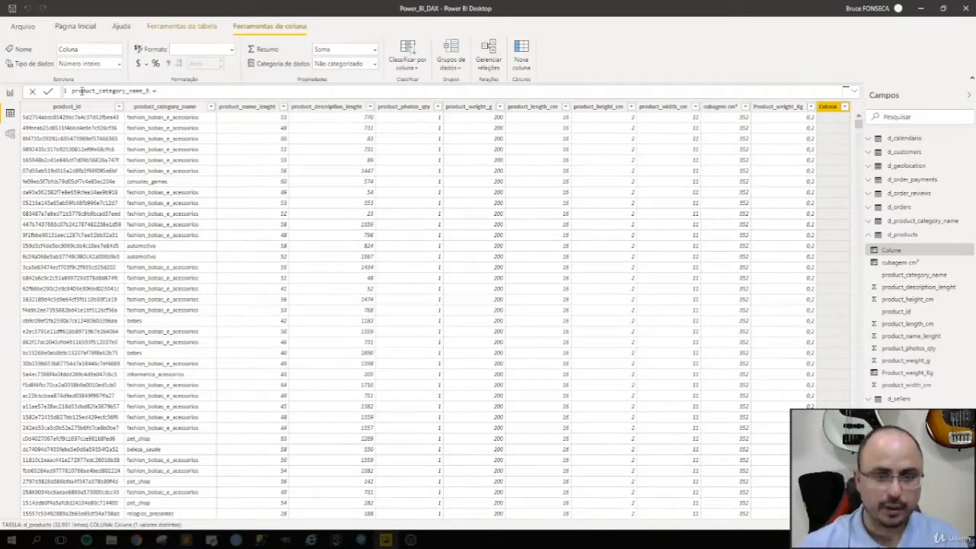
{"action": "type", "text": "en ="}
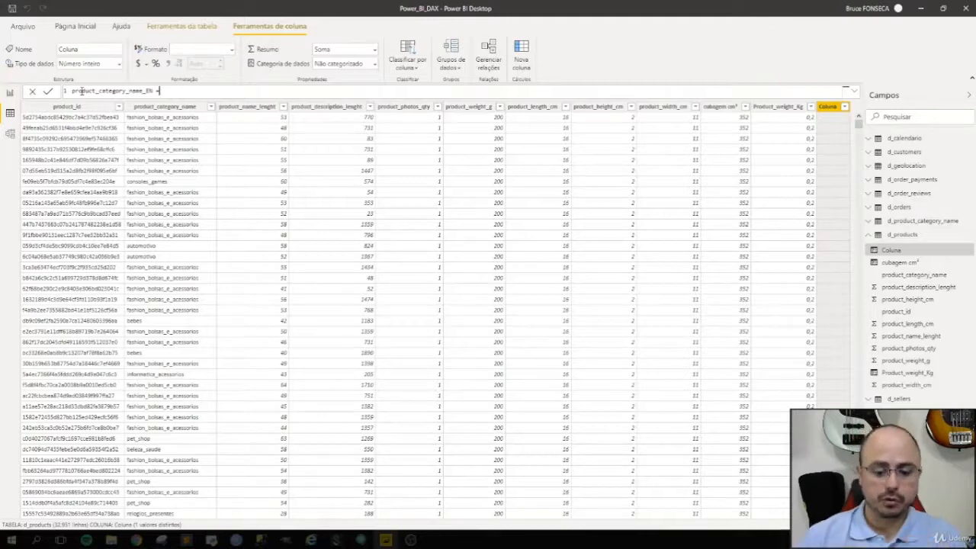
Define the new column with RELATED, retrieving d_product_category_name[product_category_name_english], and commit the formula
{"action": "type", "text": "relate"}
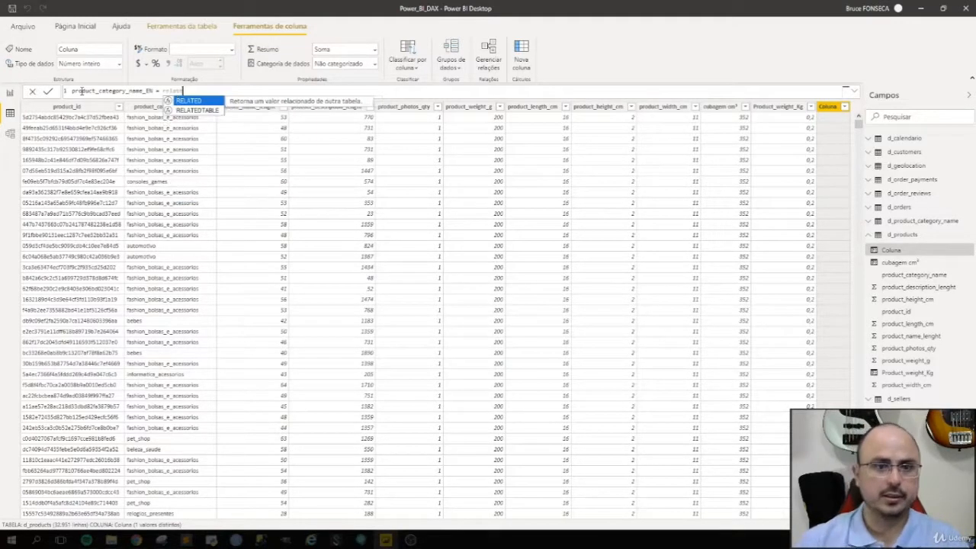
{"action": "key", "text": "Tab"}
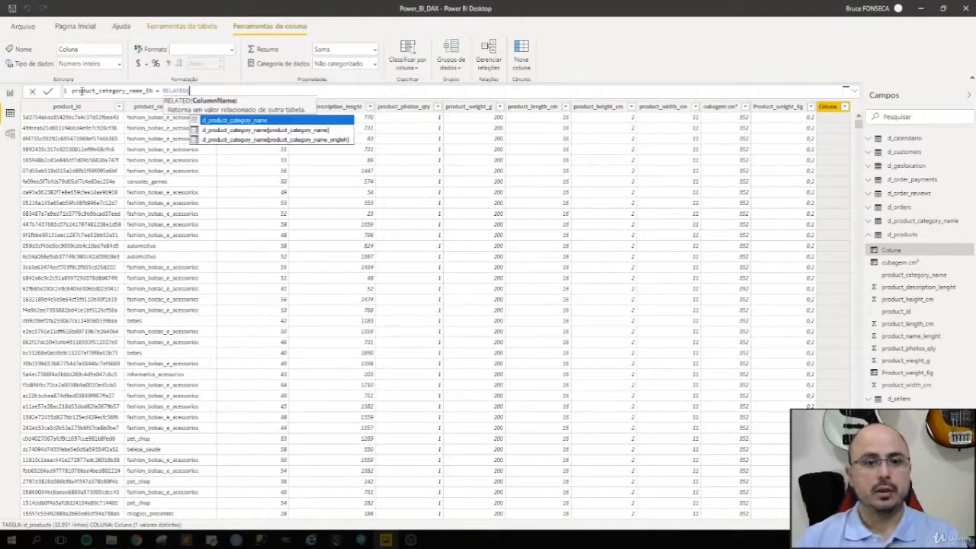
{"action": "left_click", "coordinate": [189, 91]}
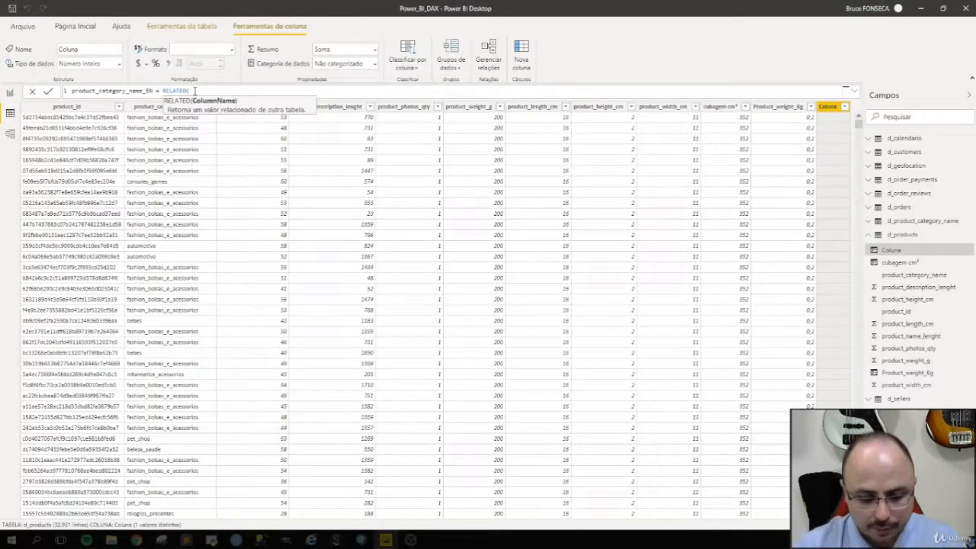
{"action": "key", "text": "ctrl+space"}
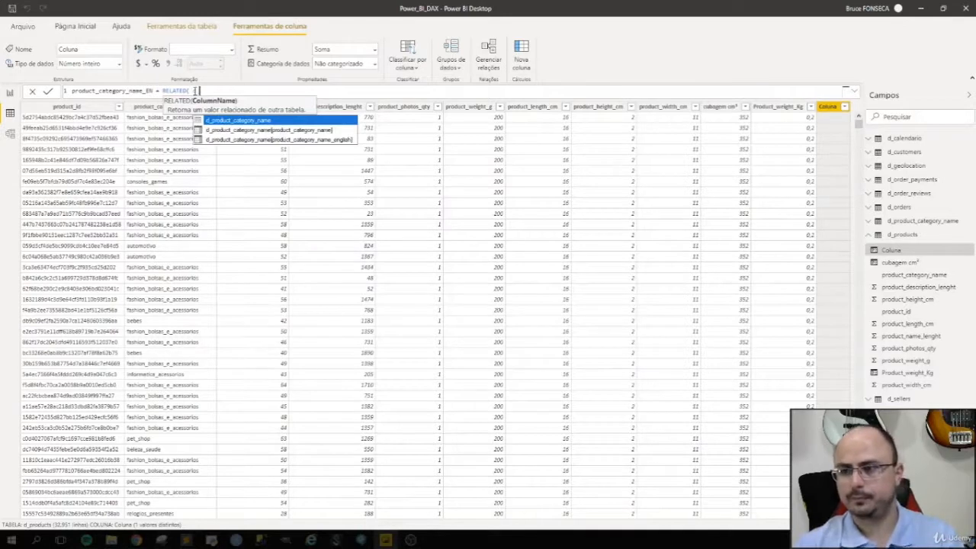
{"action": "type", "text": "d_product"}
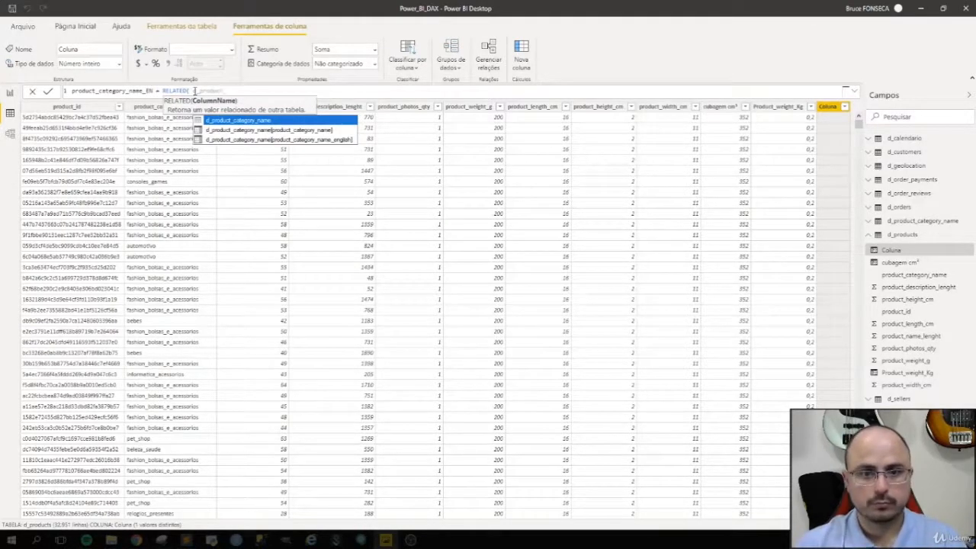
{"action": "type", "text": "_cat"}
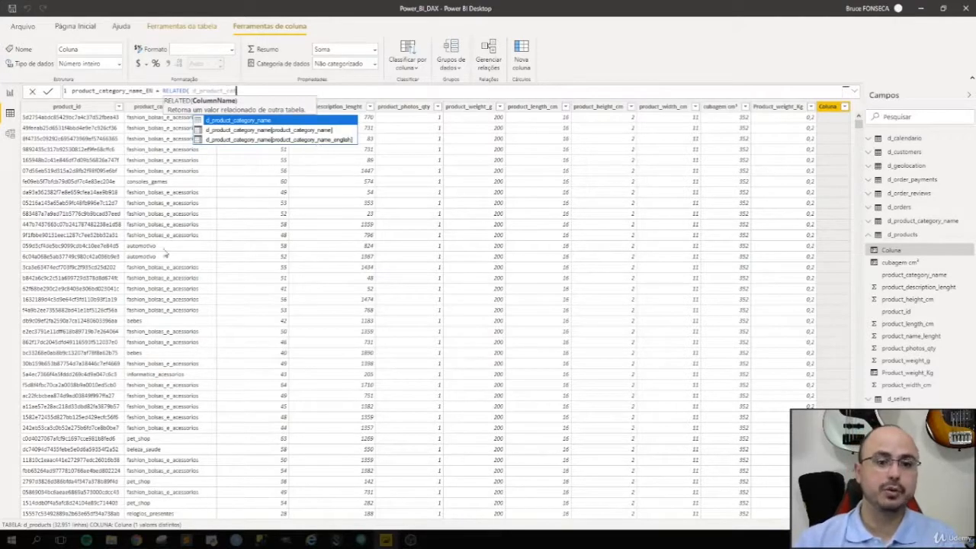
{"action": "left_click", "coordinate": [290, 141]}
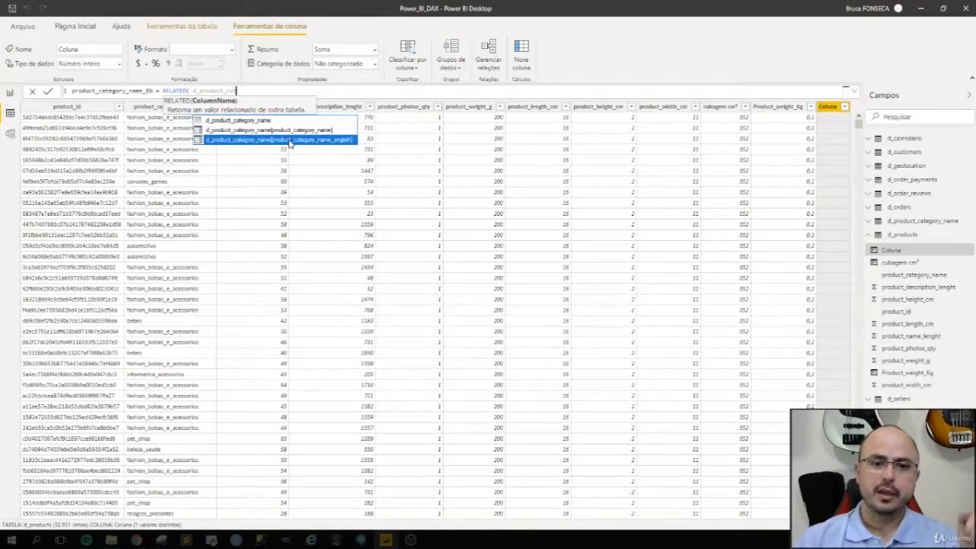
{"action": "double_click", "coordinate": [290, 141]}
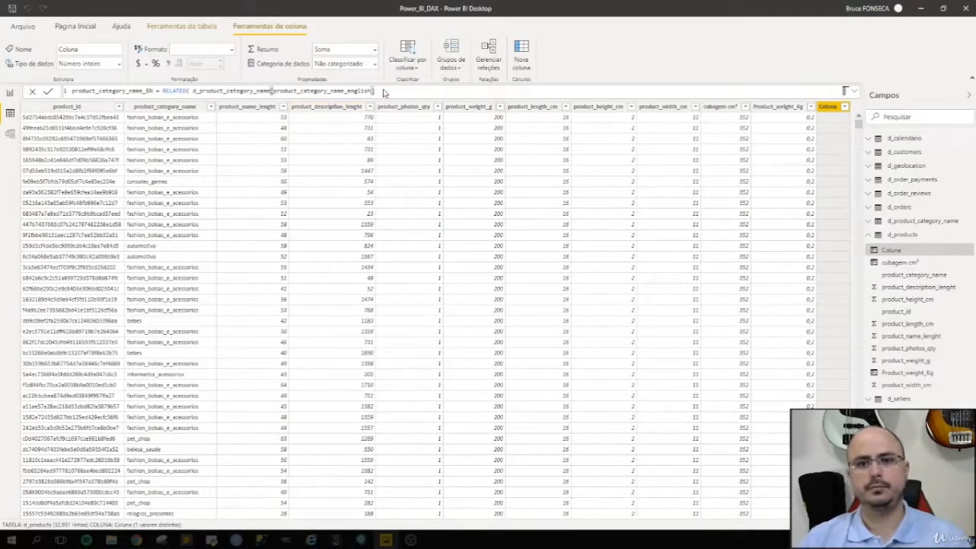
{"action": "key", "text": "Return"}
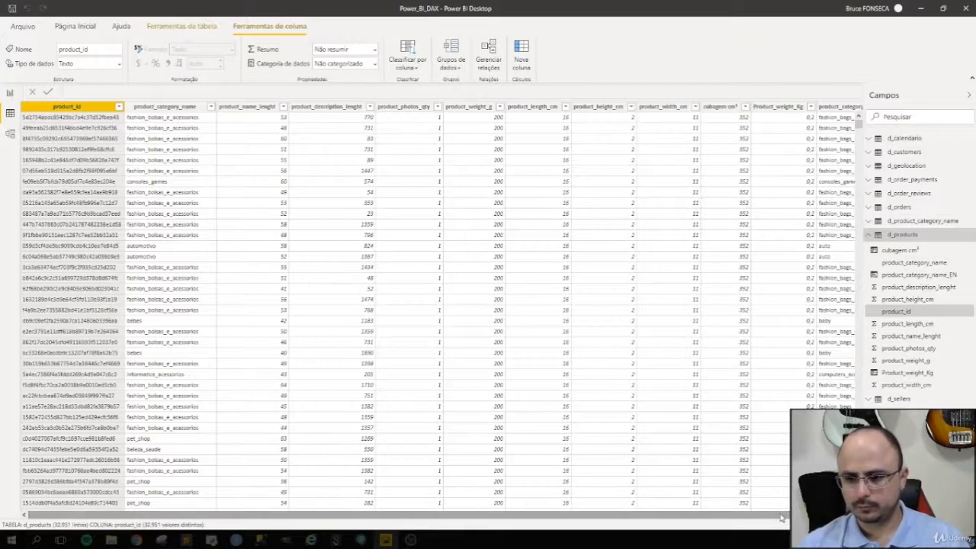
Compare the values of product_category_name with those of the product_category_name_EN column in d_products
{"action": "left_click_drag", "start_coordinate": [780, 518], "coordinate": [823, 518]}
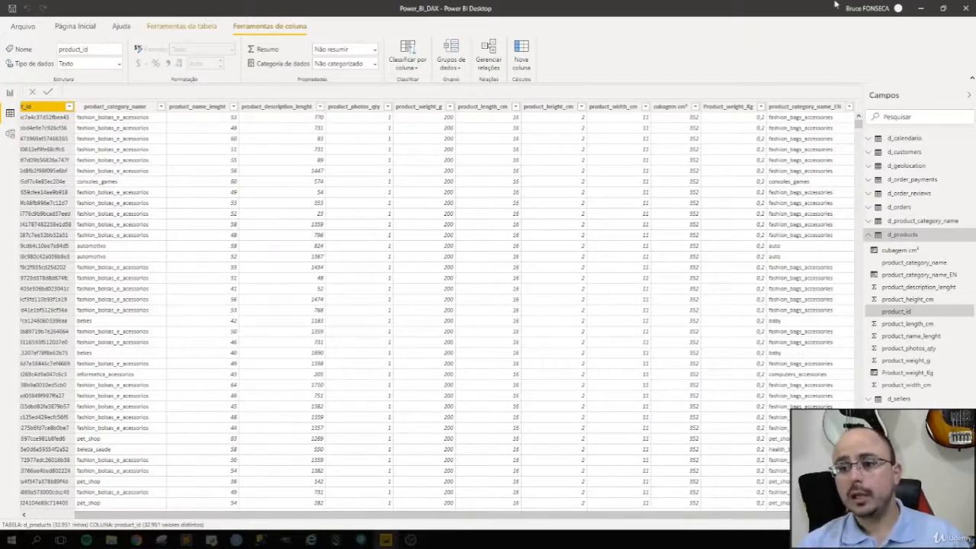
{"action": "left_click", "coordinate": [120, 126]}
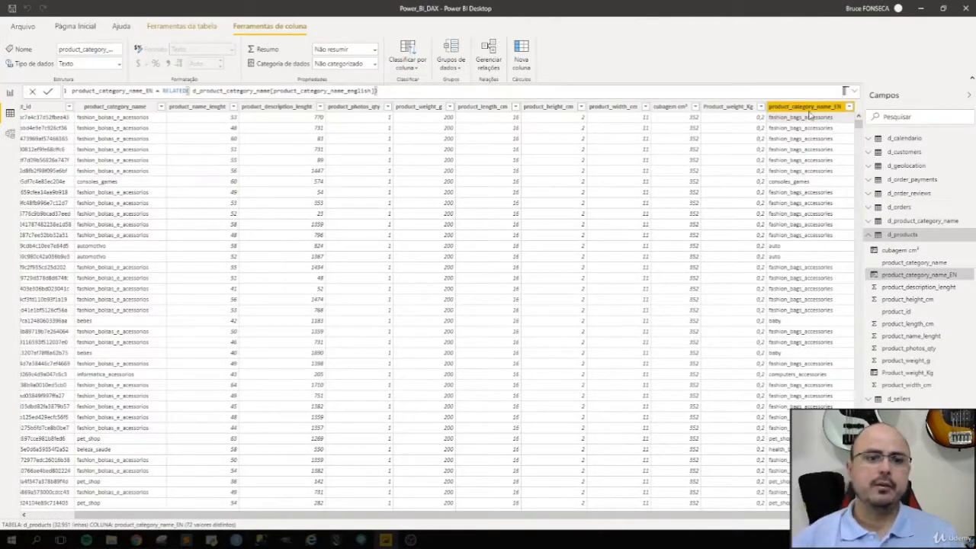
{"action": "left_click", "coordinate": [160, 118]}
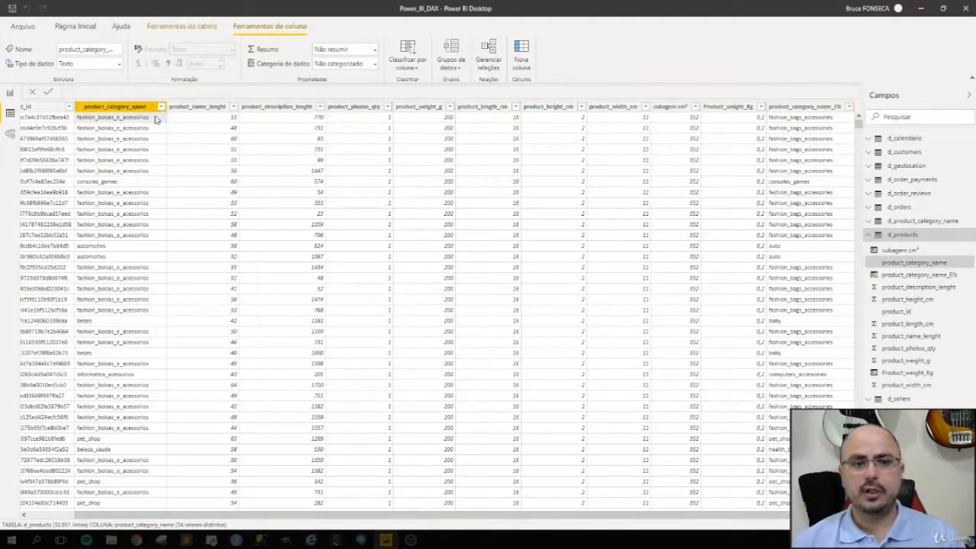
{"action": "left_click", "coordinate": [785, 120]}
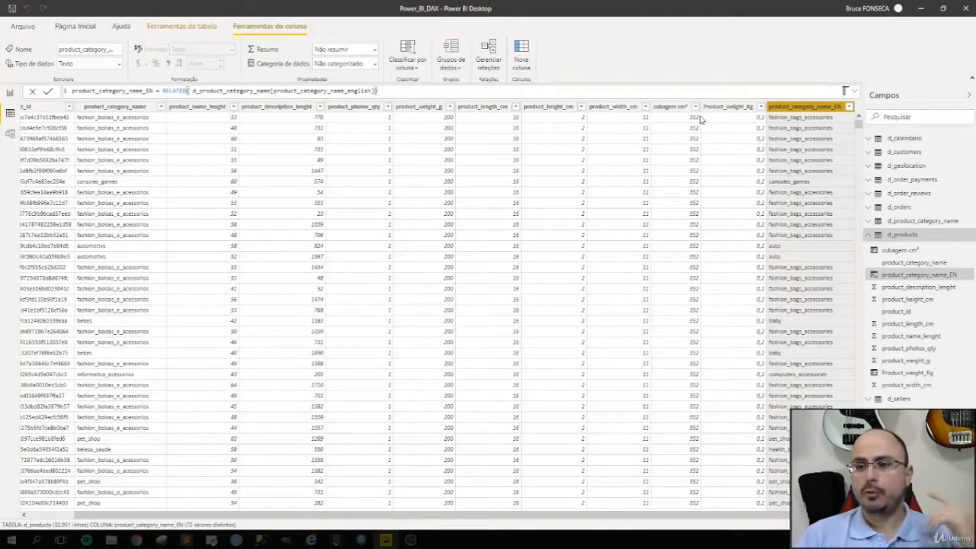
Review the formulas of the calculated columns cubagem cm³, Product_weight_Kg and product_category_name_EN in d_products
{"action": "left_click", "coordinate": [734, 111]}
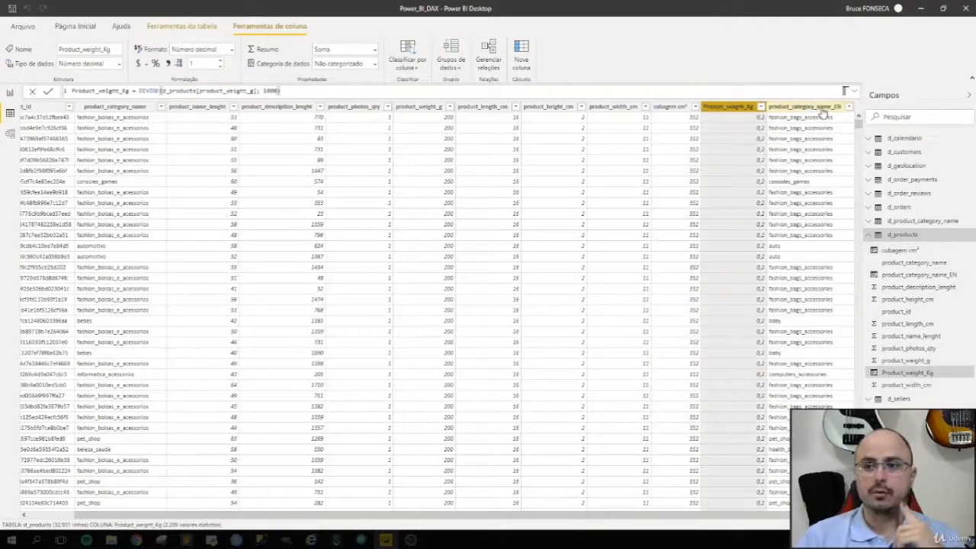
{"action": "left_click", "coordinate": [820, 110]}
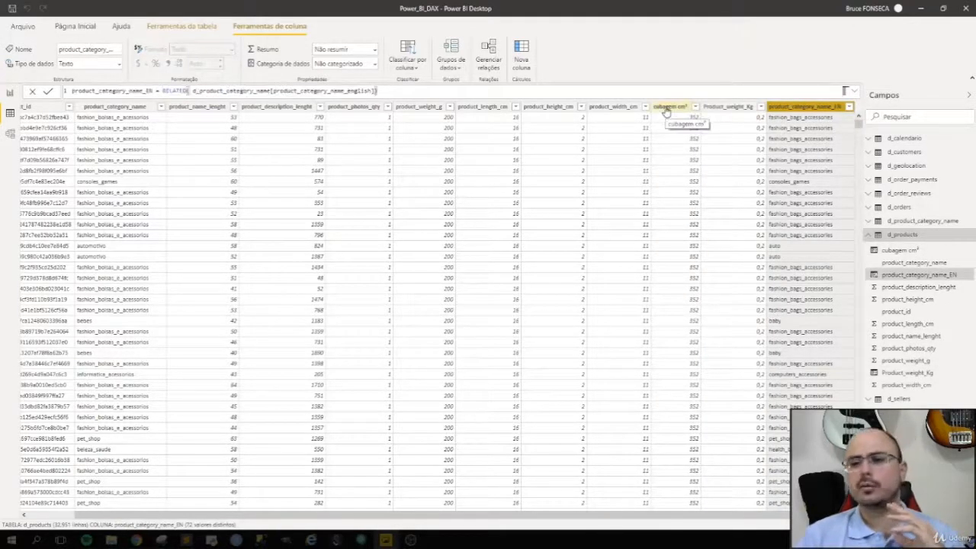
{"action": "left_click", "coordinate": [665, 107]}
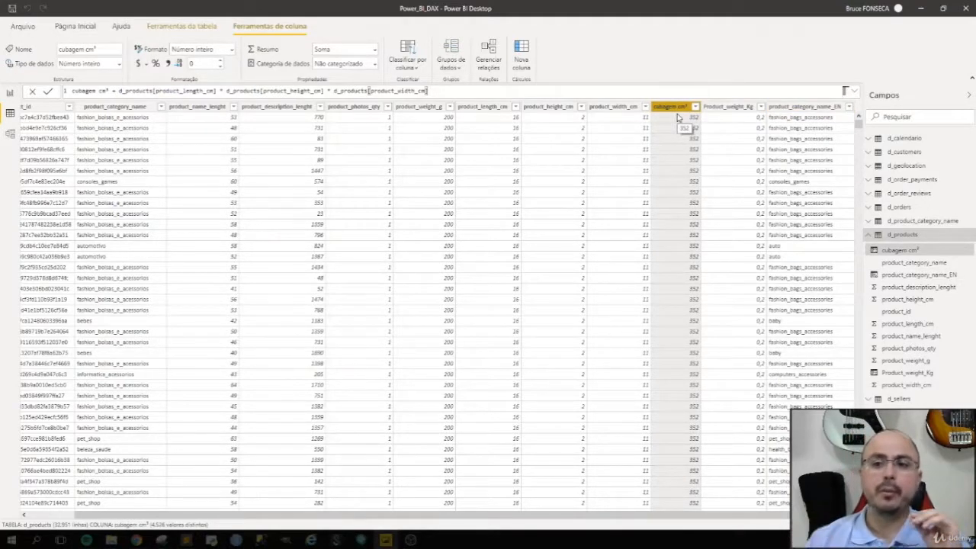
{"action": "left_click", "coordinate": [729, 108]}
{"action": "left_click", "coordinate": [664, 111]}
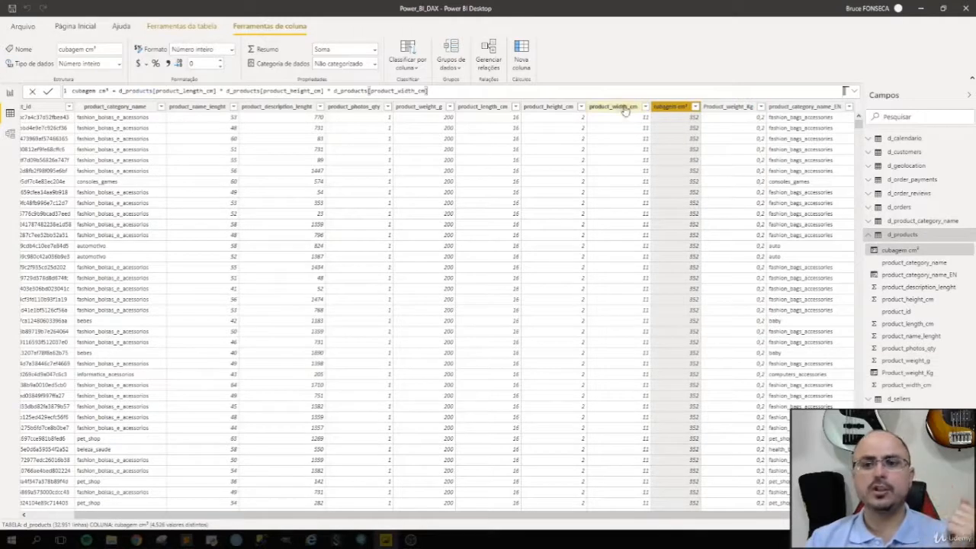
{"action": "left_click", "coordinate": [623, 107]}
{"action": "left_click", "coordinate": [671, 107]}
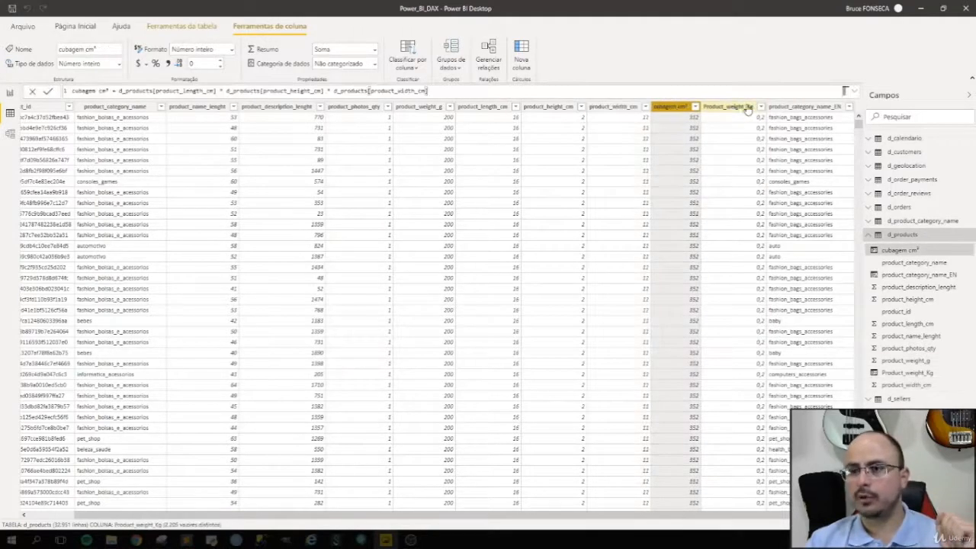
{"action": "left_click", "coordinate": [729, 108]}
{"action": "left_click", "coordinate": [797, 108]}
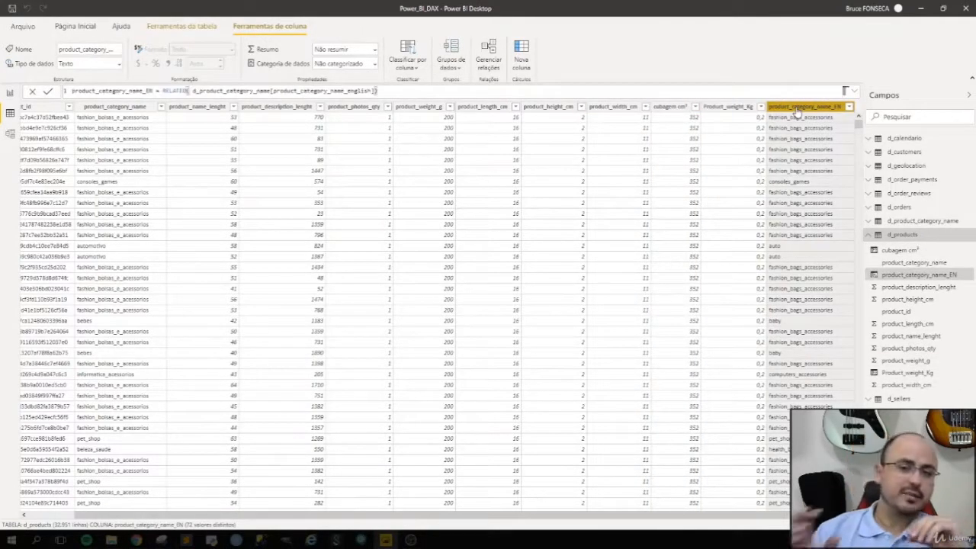